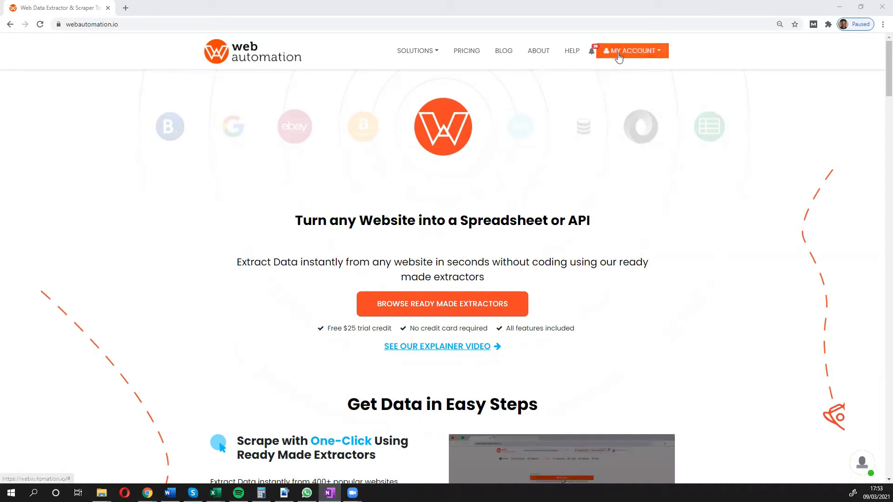
# Step: Search the ready-made extractors for "reddit" and open the first Reddit Web Scraper, which extracts WallStreetBets data
pyautogui.click(456, 305)
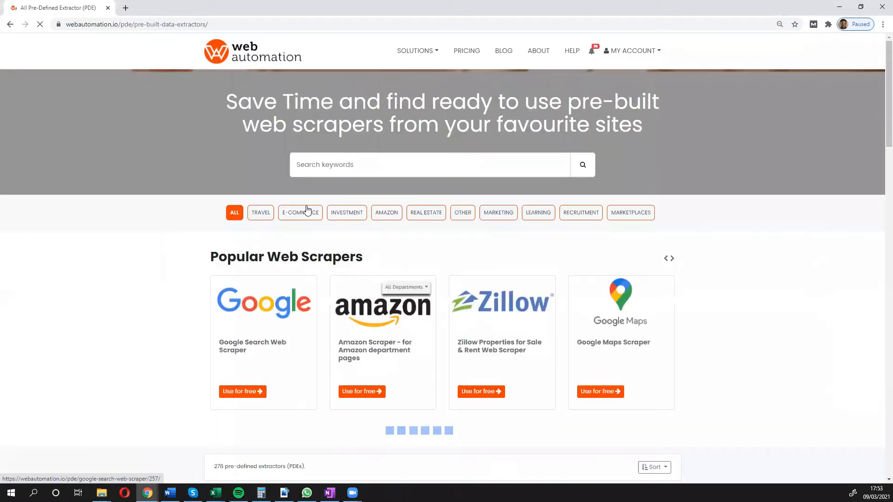
pyautogui.click(312, 164)
pyautogui.write('reddit')
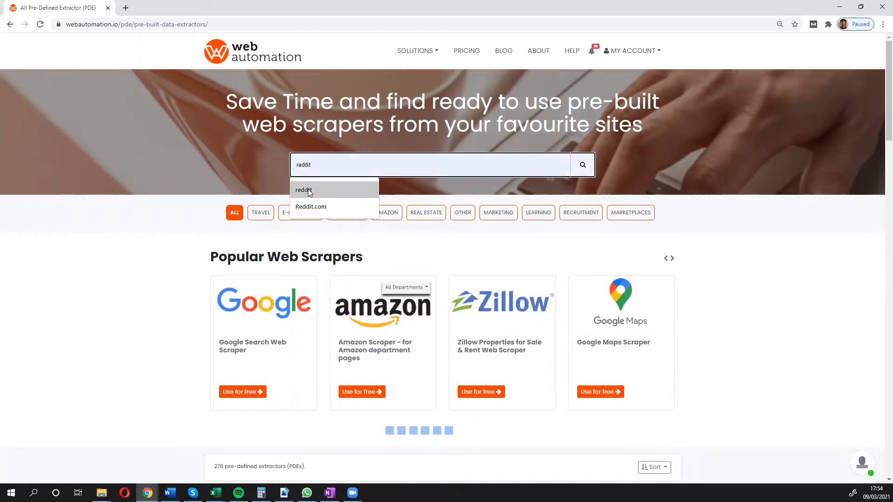
pyautogui.click(307, 191)
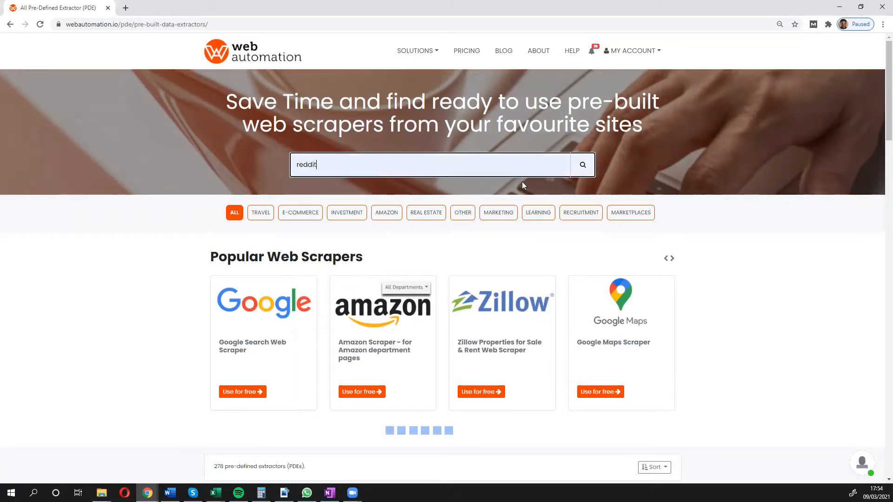
pyautogui.click(582, 166)
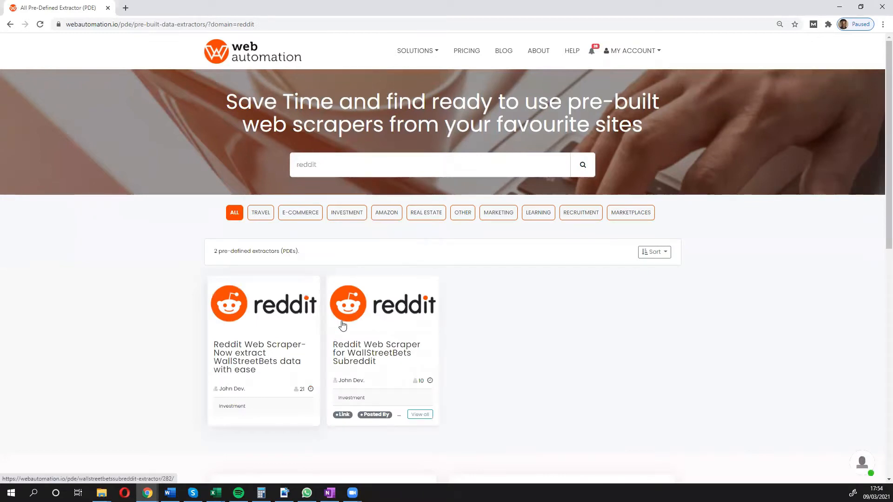
pyautogui.click(283, 327)
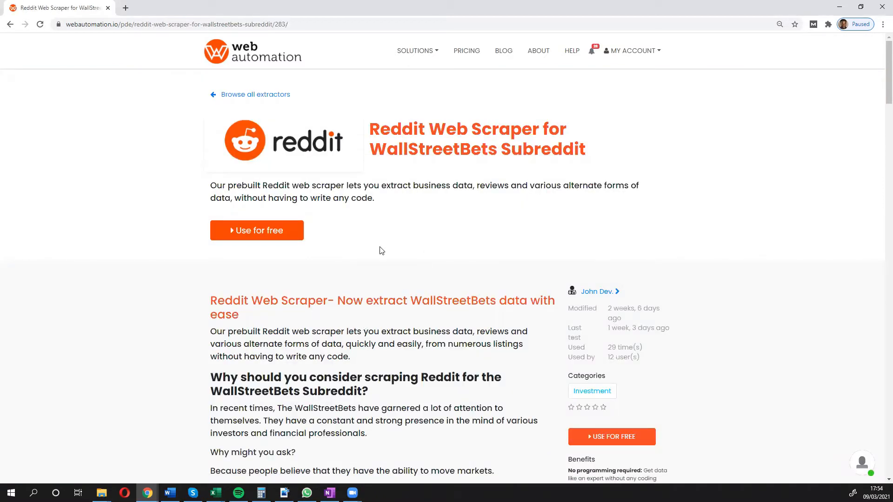
# Step: Read the scraper's description, usage steps, sample screenshot of extracted elements and available download formats
pyautogui.scroll(-1, 396, 288)
pyautogui.scroll(-4, 397, 288)
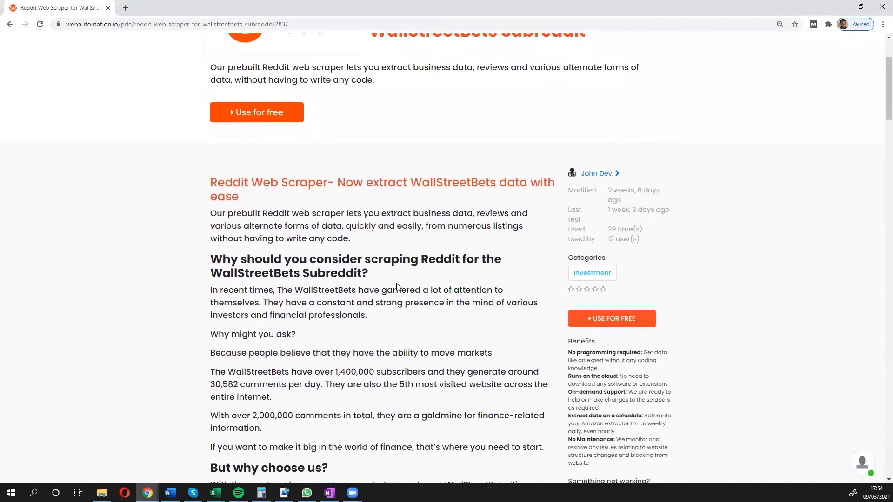
pyautogui.scroll(-9, 398, 282)
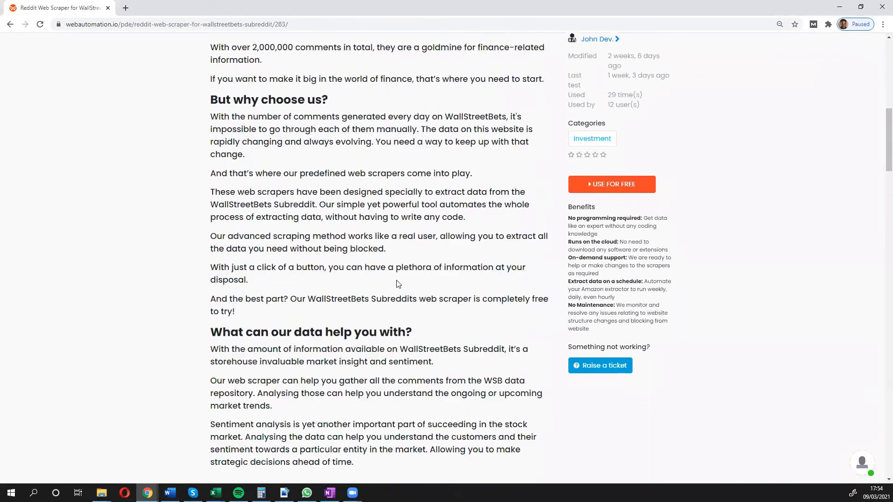
pyautogui.scroll(-8, 396, 283)
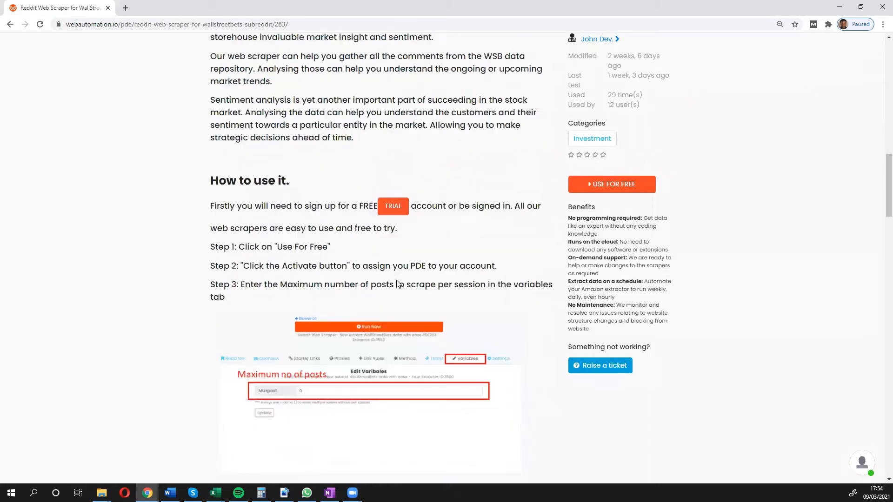
pyautogui.scroll(-7, 397, 283)
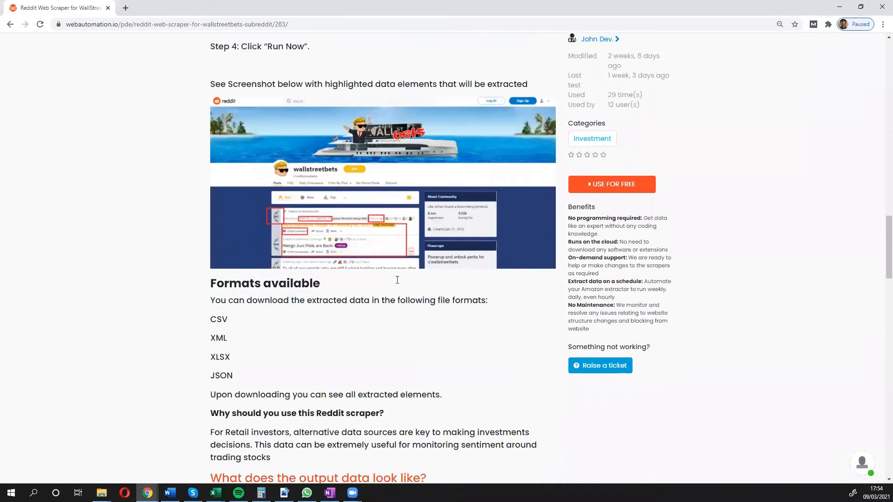
pyautogui.scroll(14, 398, 283)
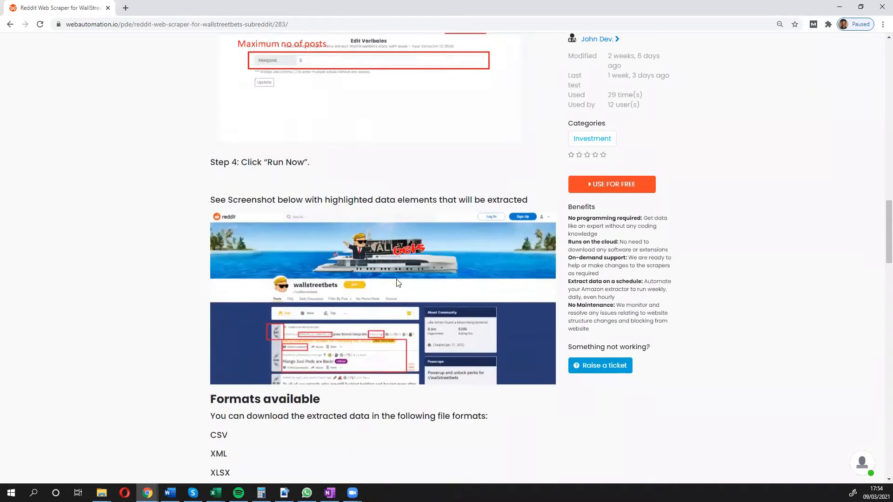
pyautogui.scroll(15, 398, 283)
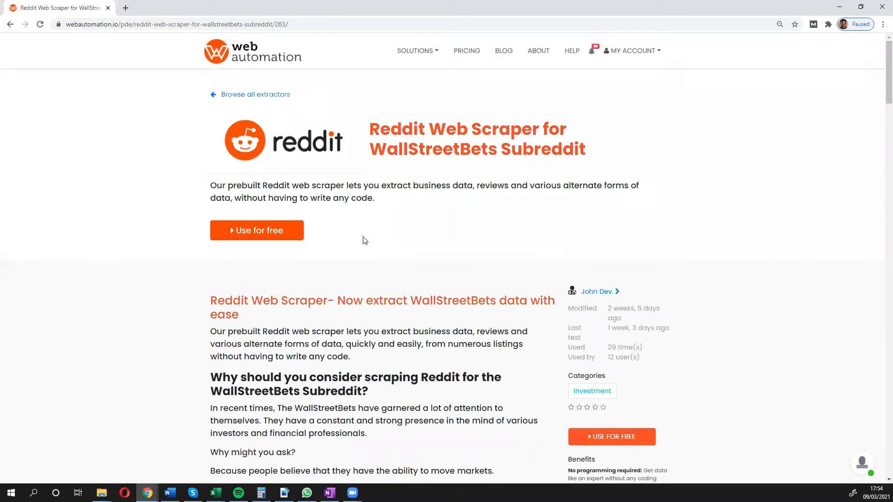
# Step: Start using the Reddit WallStreetBets scraper for free and activate it for the account
pyautogui.click(265, 238)
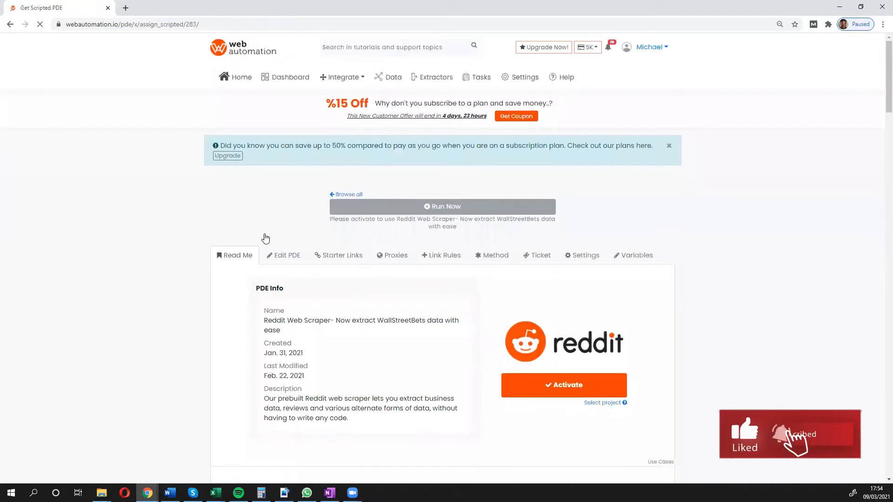
pyautogui.click(556, 392)
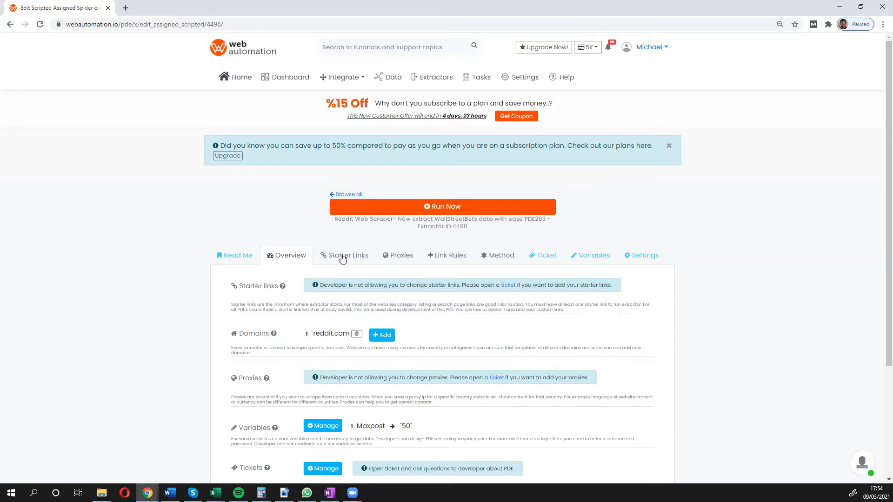
# Step: Check the extractor's Maxpost variable and run the extractor, acknowledging the start notice
pyautogui.click(591, 259)
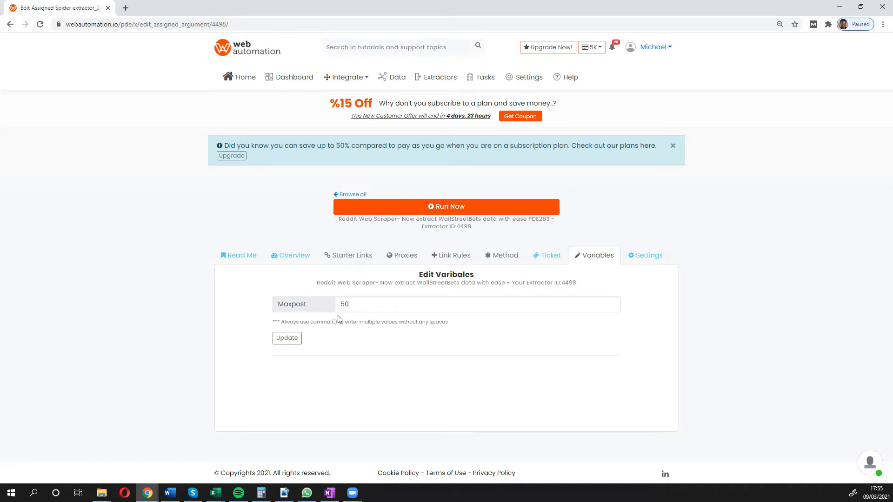
pyautogui.click(441, 206)
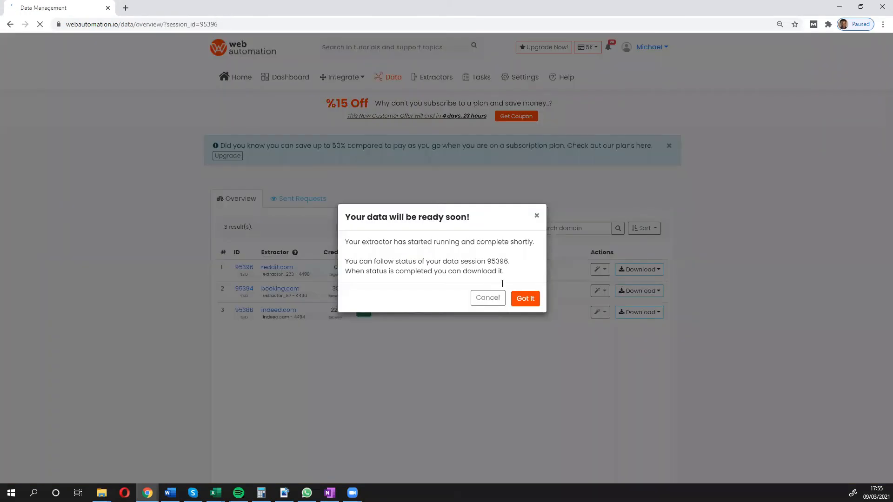
pyautogui.click(524, 301)
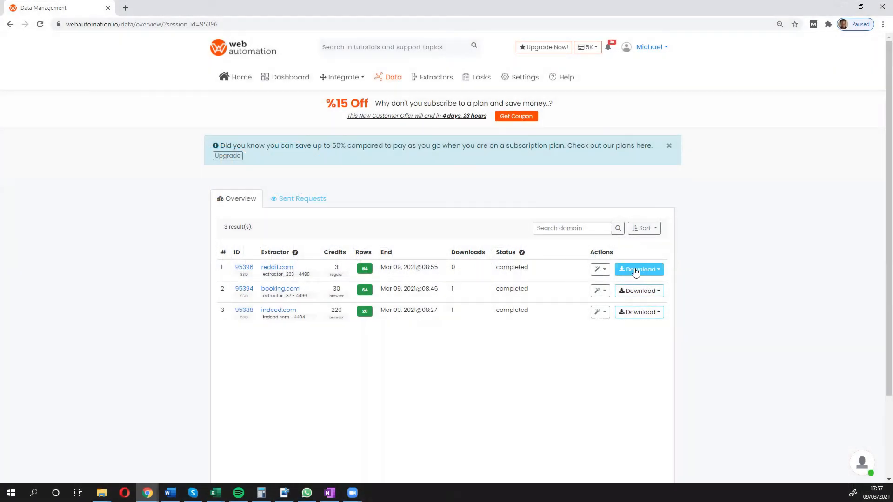
# Step: Download the reddit.com session data as xlsx to the Downloads folder and open the file in Excel
pyautogui.click(638, 272)
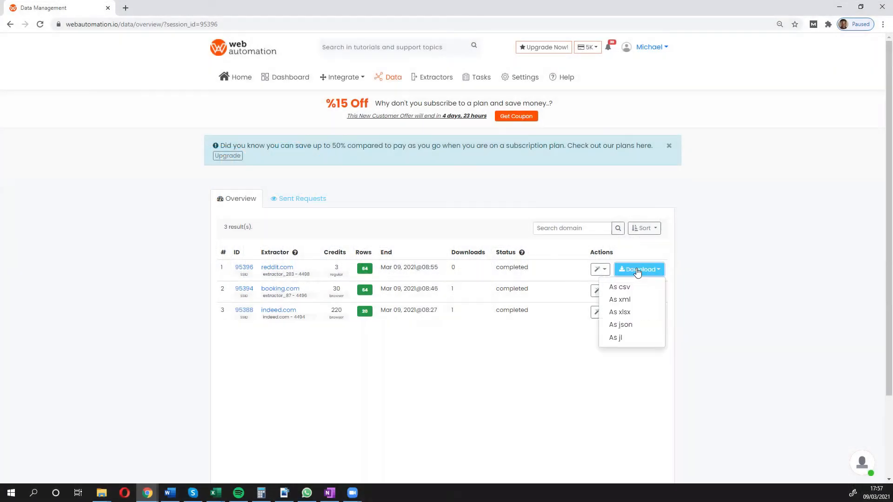
pyautogui.click(629, 317)
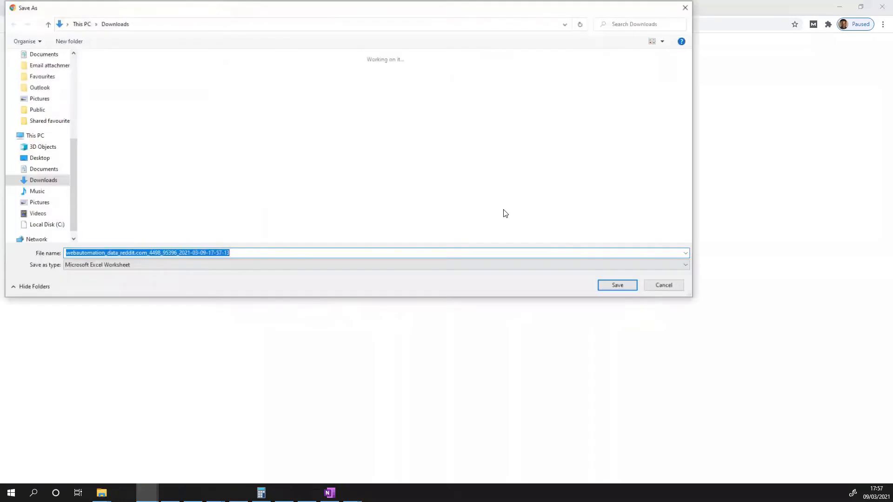
pyautogui.click(607, 286)
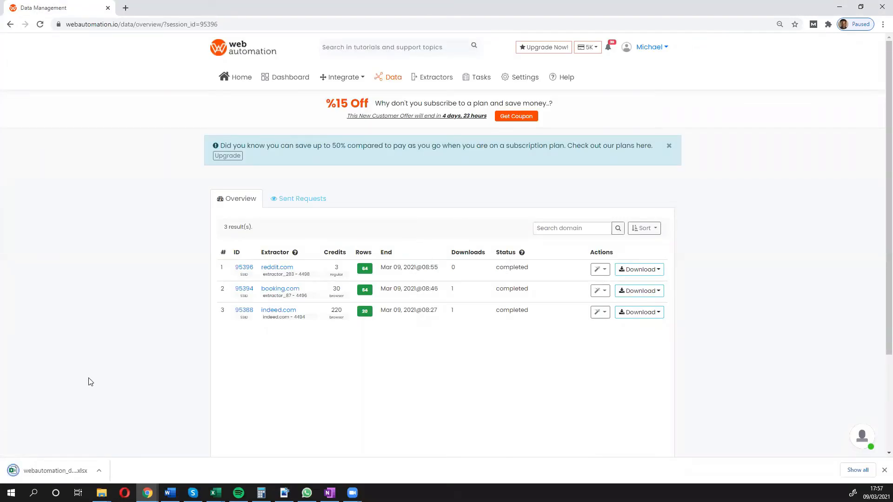
pyautogui.click(46, 463)
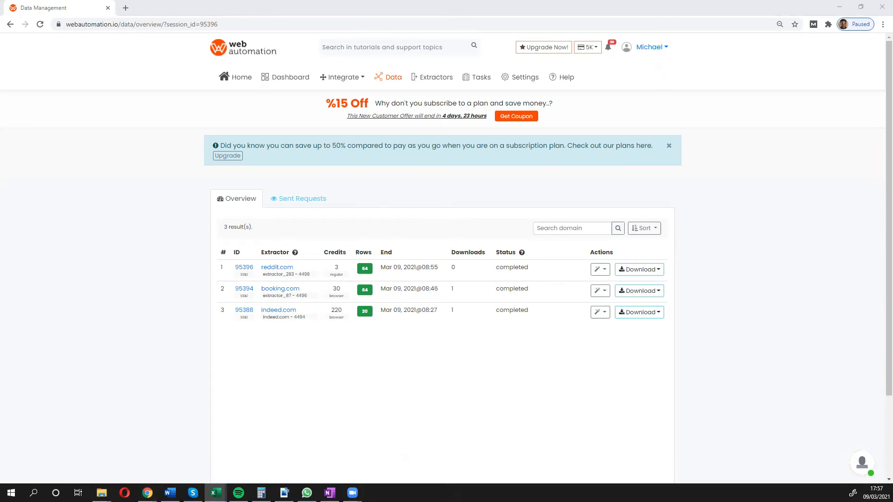
pyautogui.click(714, 70)
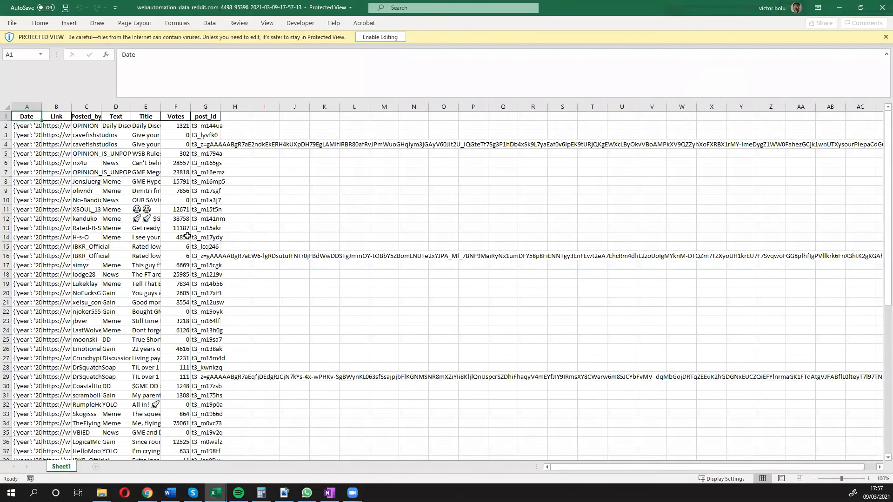
# Step: Widen the Date column and inspect the first post's date, link, poster, text, title, votes and post ID in row 2
pyautogui.moveTo(40, 104); pyautogui.dragTo(139, 105)
pyautogui.click(56, 126)
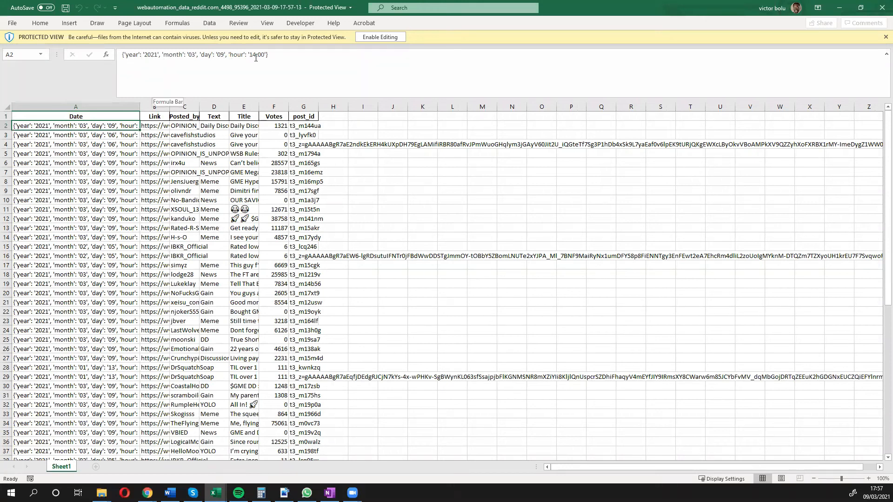
pyautogui.click(157, 127)
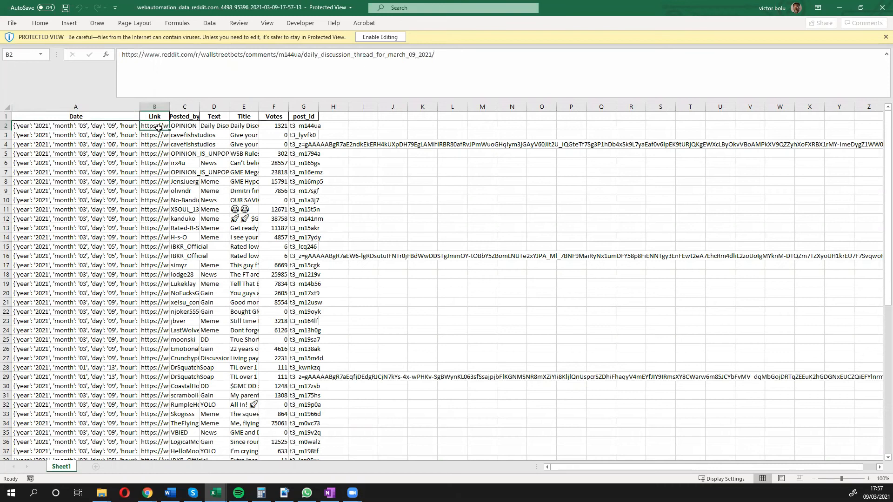
pyautogui.click(181, 125)
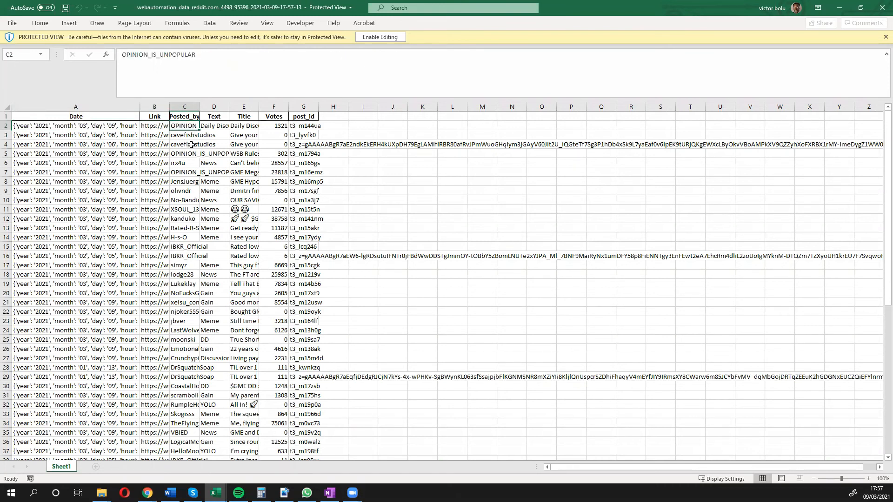
pyautogui.click(208, 126)
pyautogui.click(245, 127)
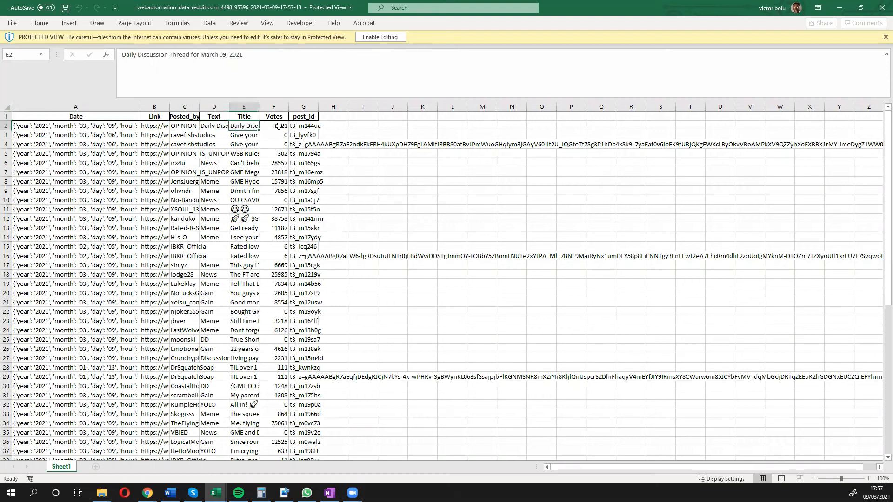
pyautogui.click(278, 126)
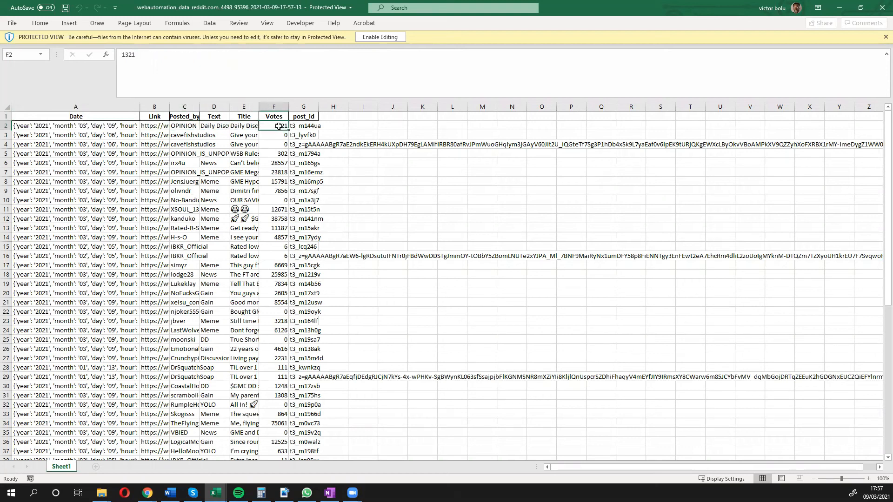
pyautogui.click(308, 128)
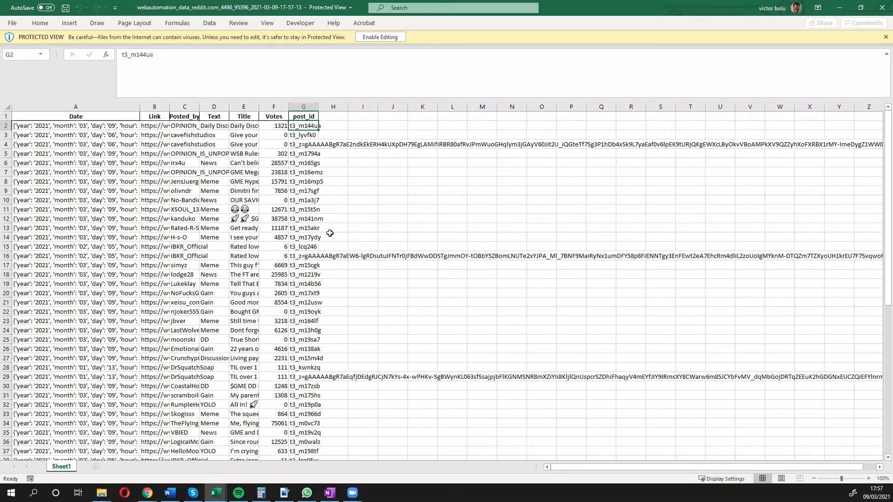